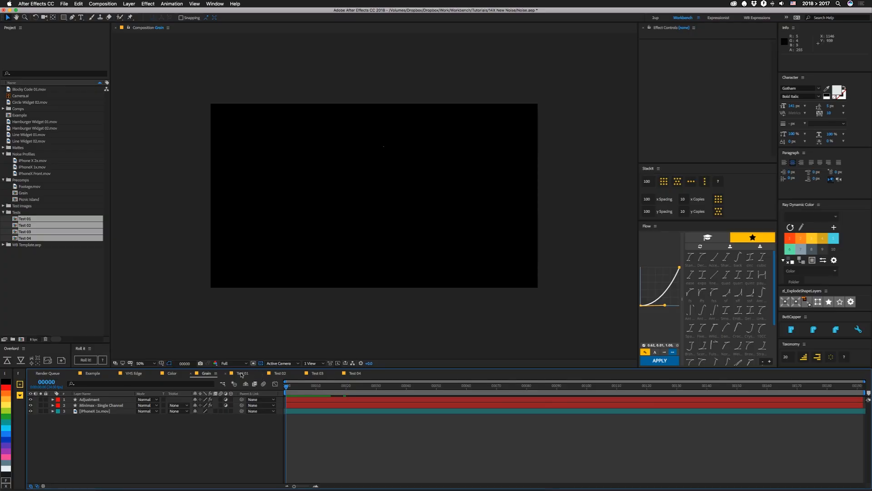
# Step: In the Test 01 composition, disable the Minimax and Set Channels effects on the Minimax layer and hide the Adjustment layer
pyautogui.click(241, 374)
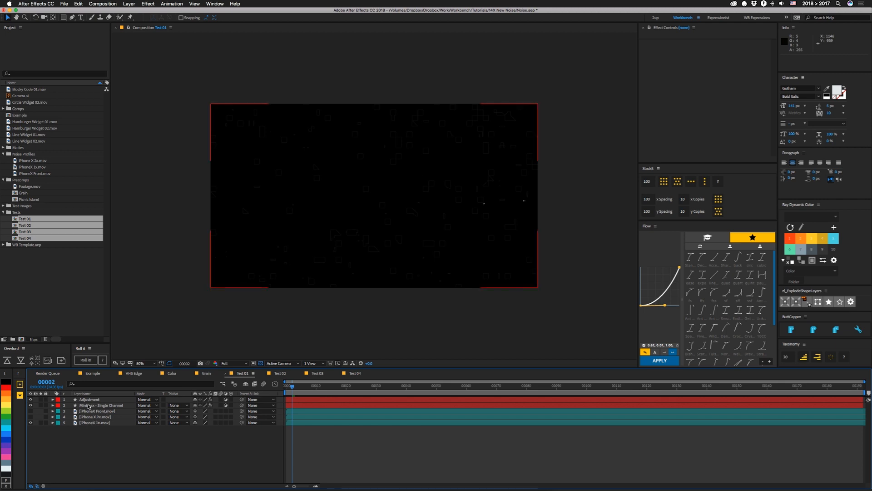
pyautogui.click(90, 406)
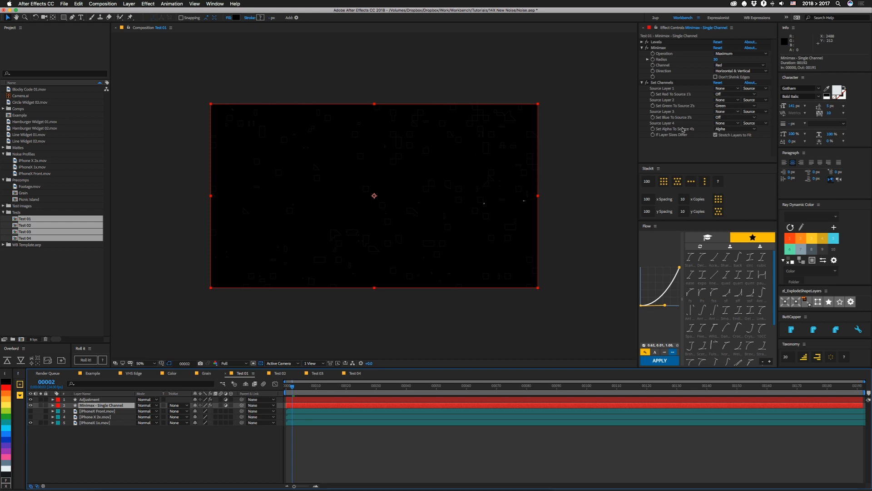
pyautogui.click(646, 48)
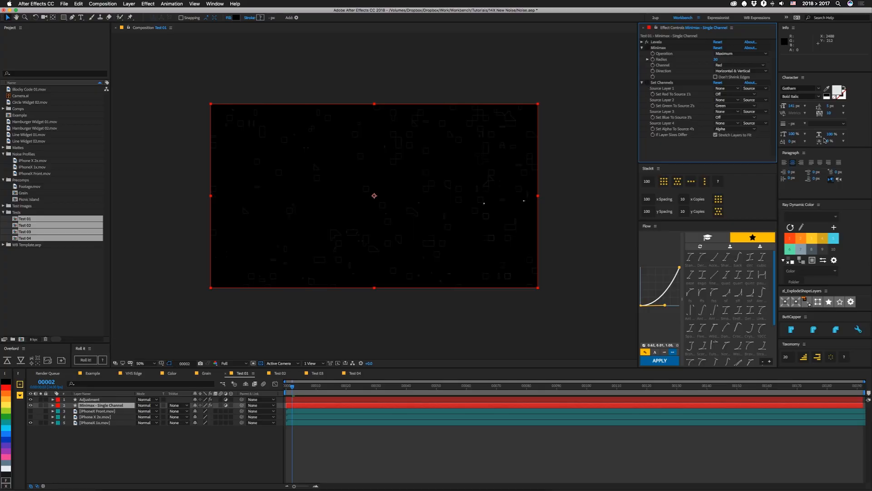
pyautogui.click(31, 399)
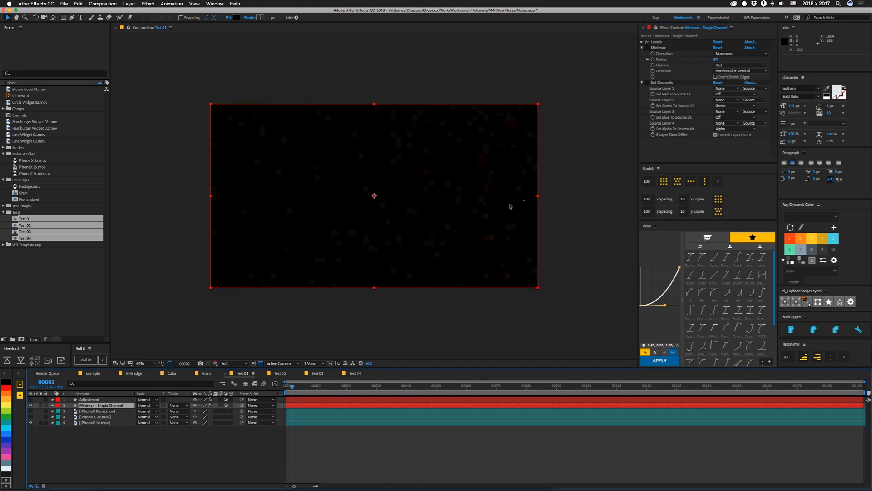
# Step: Lower the Levels Input White on the Minimax layer to 1.0 and preview the amplified noise
pyautogui.click(642, 41)
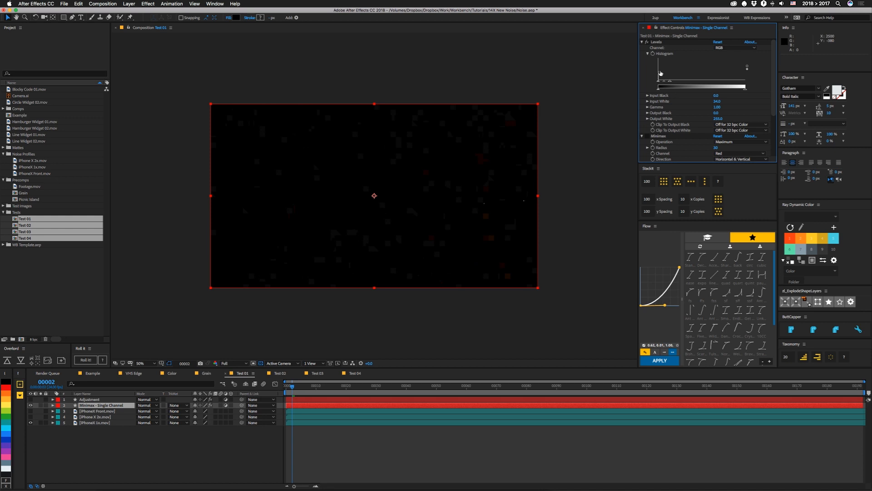
pyautogui.moveTo(671, 83); pyautogui.dragTo(659, 83)
pyautogui.press('space')
pyautogui.press('space')
pyautogui.press('space')
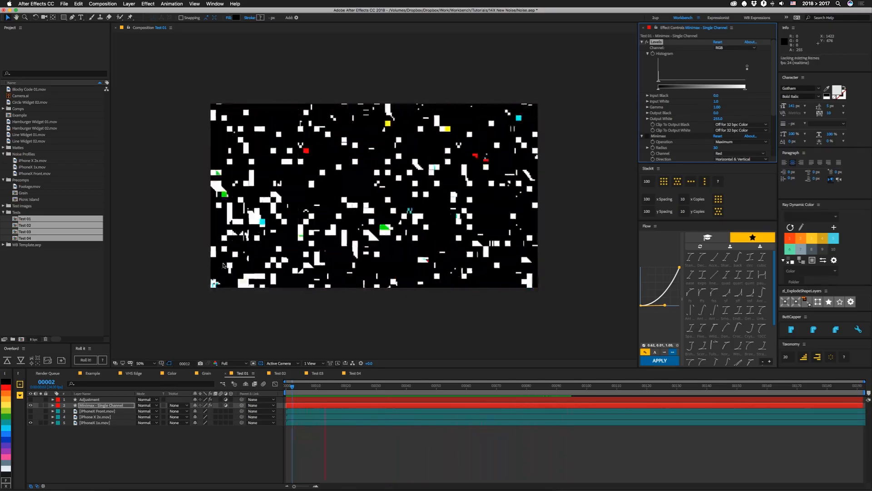
# Step: Show the iPhone X 2x and iPhoneX Front footage layers under the boosted Levels to compare their noise
pyautogui.click(30, 417)
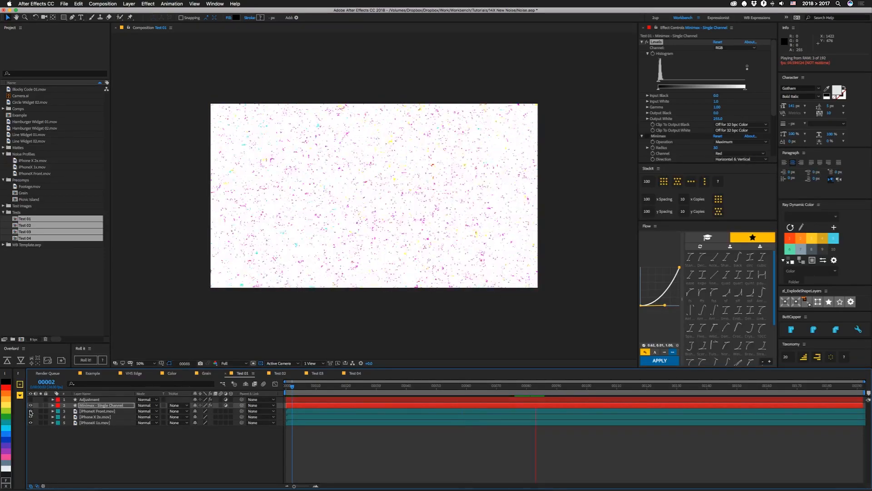
pyautogui.click(30, 411)
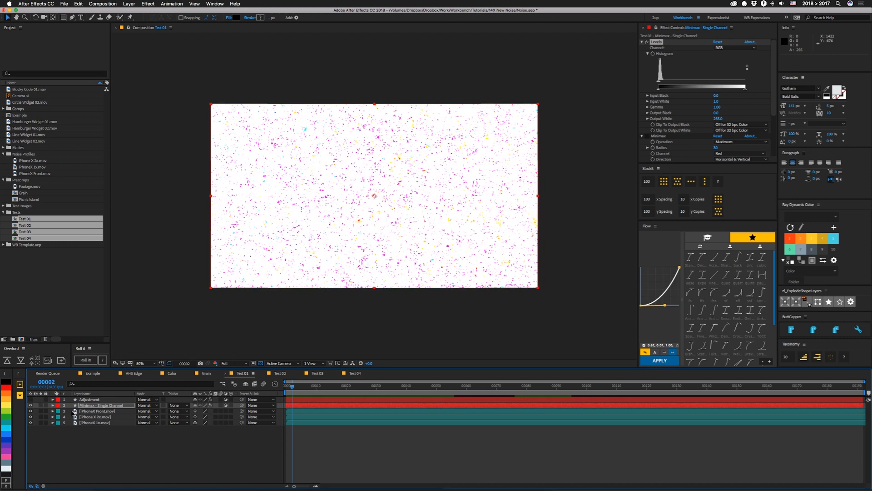
pyautogui.click(97, 405)
pyautogui.moveTo(660, 84); pyautogui.dragTo(665, 84)
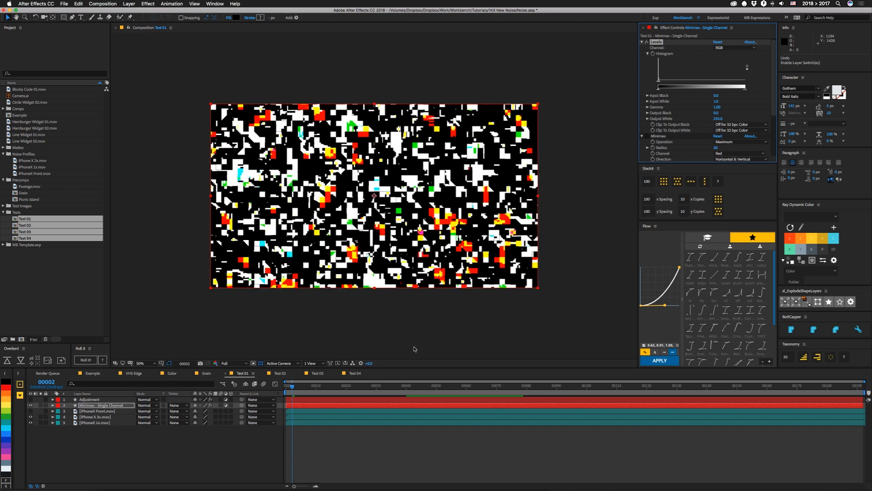
# Step: Show the iPhone X 2x footage layer and preview its noise at the original Levels setting
pyautogui.click(31, 417)
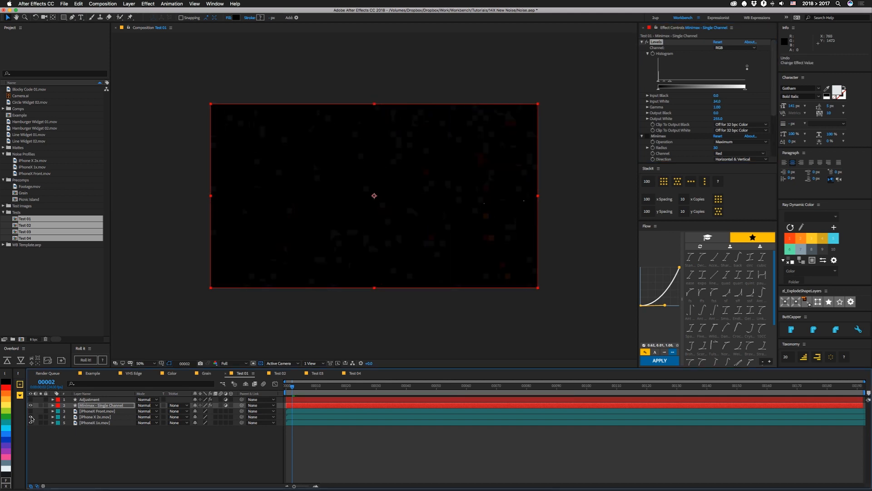
pyautogui.press('space')
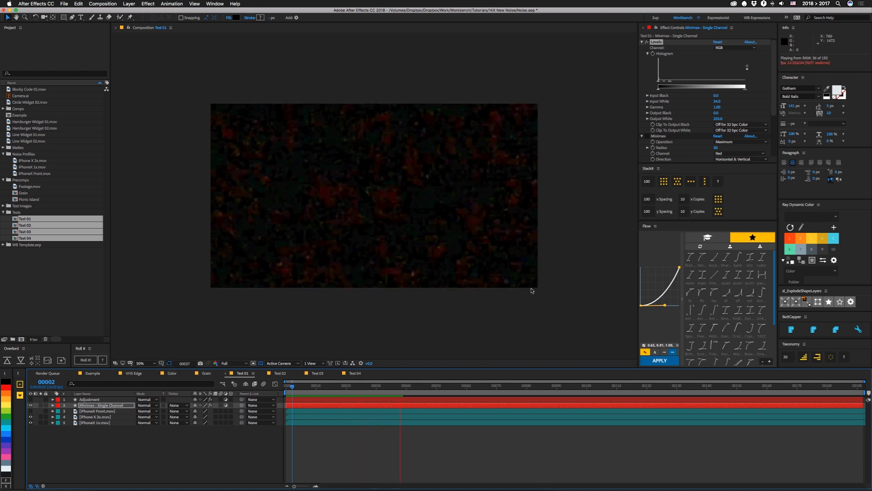
pyautogui.press('space')
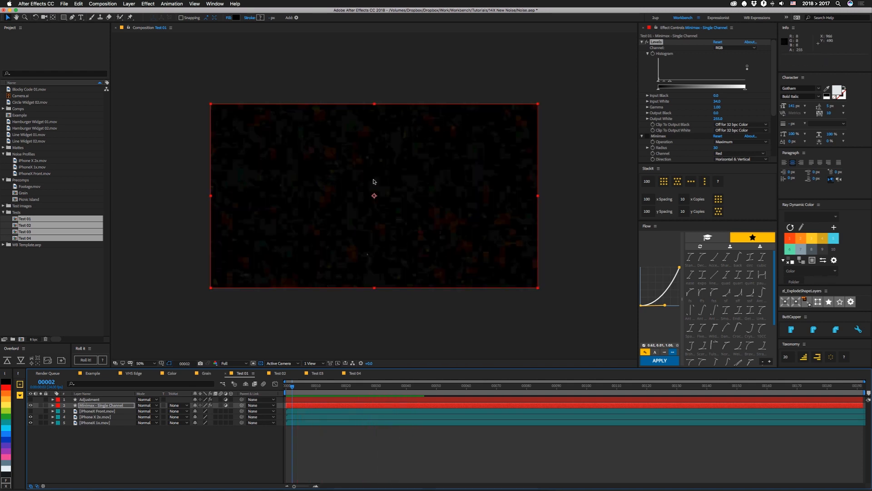
pyautogui.press('space')
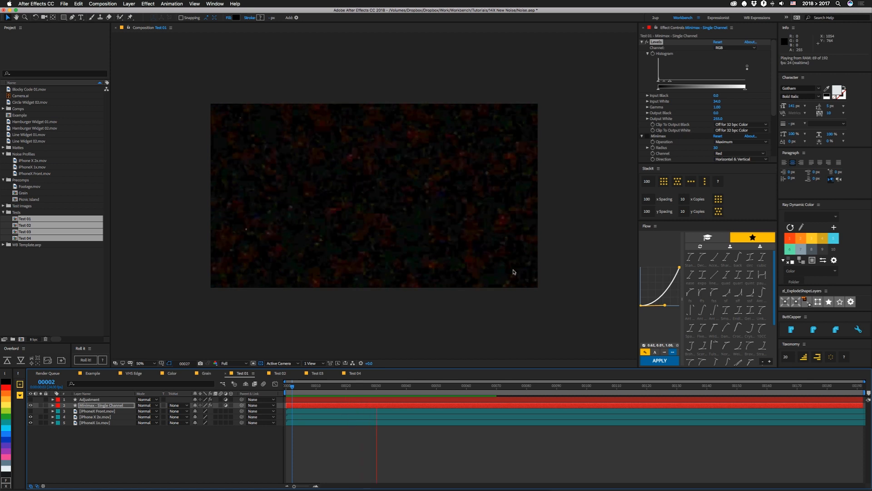
# Step: Show the iPhoneX Front footage and the Adjustment layer, and display the Adjustment layer's effects
pyautogui.click(31, 411)
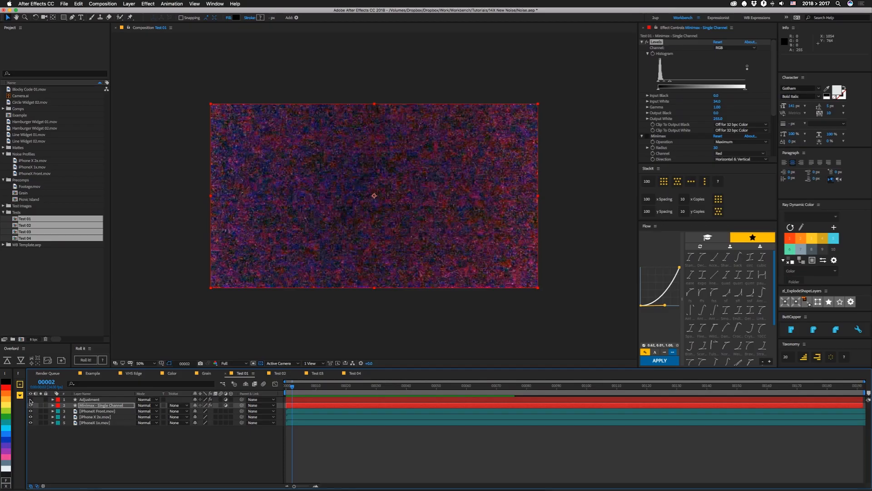
pyautogui.click(30, 399)
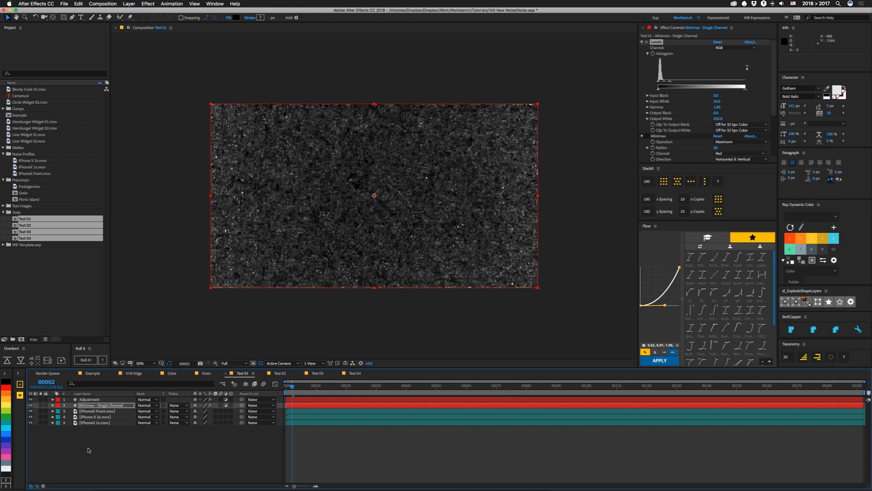
pyautogui.click(89, 400)
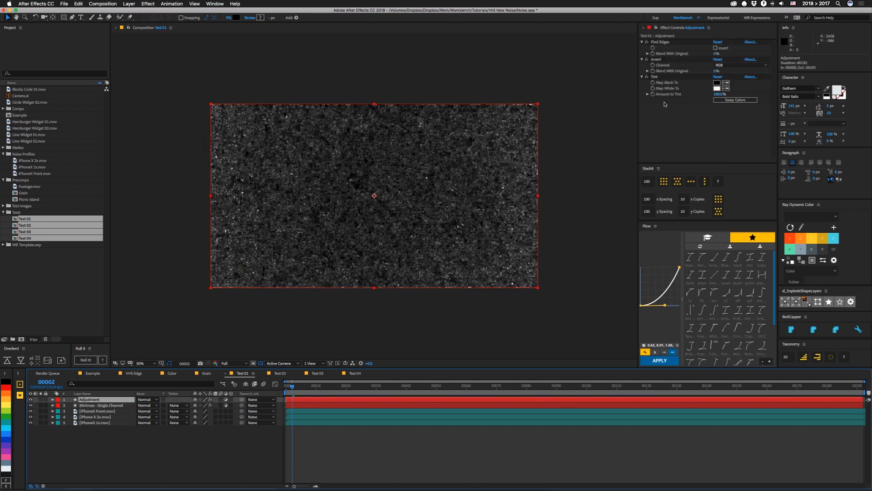
# Step: Preview Test 01, hide the iPhoneX Front footage layer and play the noise again
pyautogui.click(270, 288)
pyautogui.press('space')
pyautogui.press('space')
pyautogui.click(30, 410)
pyautogui.press('space')
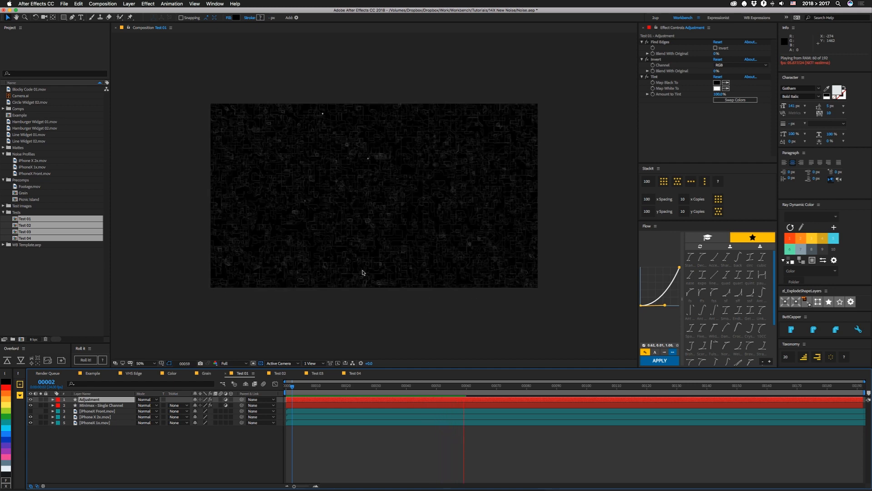
# Step: Compare the Grain composition's noise with Test 01 and play Test 01 again
pyautogui.click(206, 373)
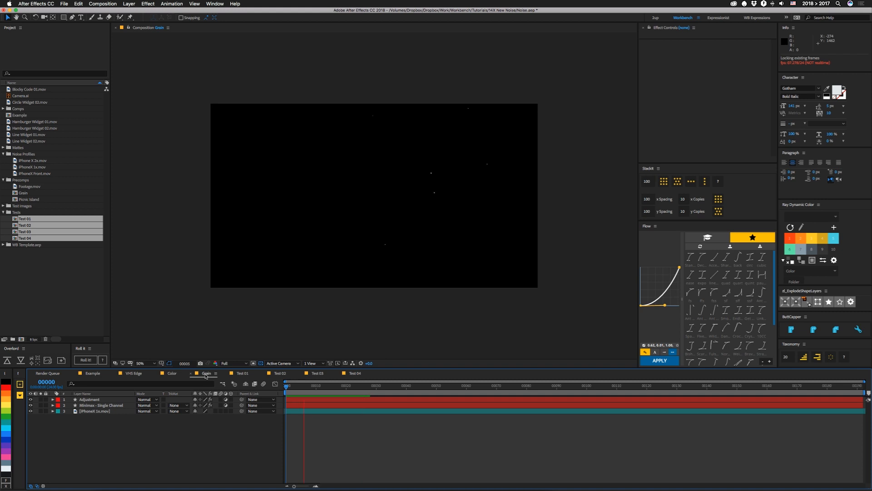
pyautogui.click(242, 373)
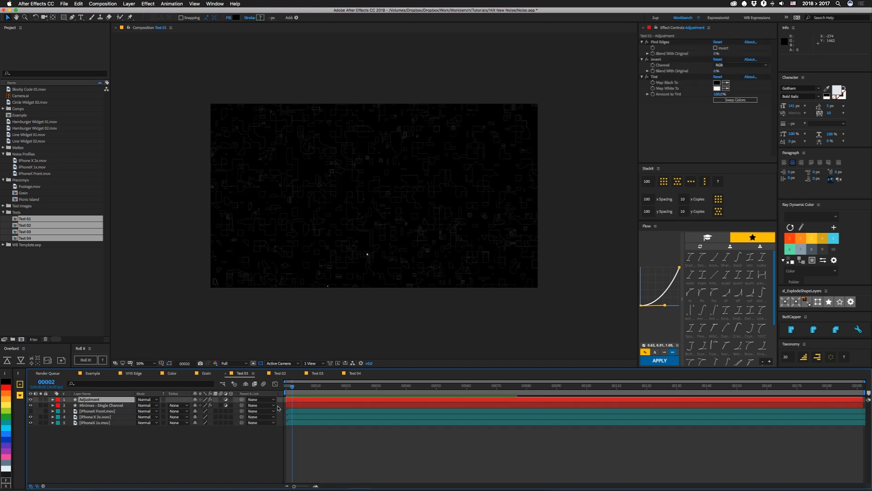
pyautogui.press('space')
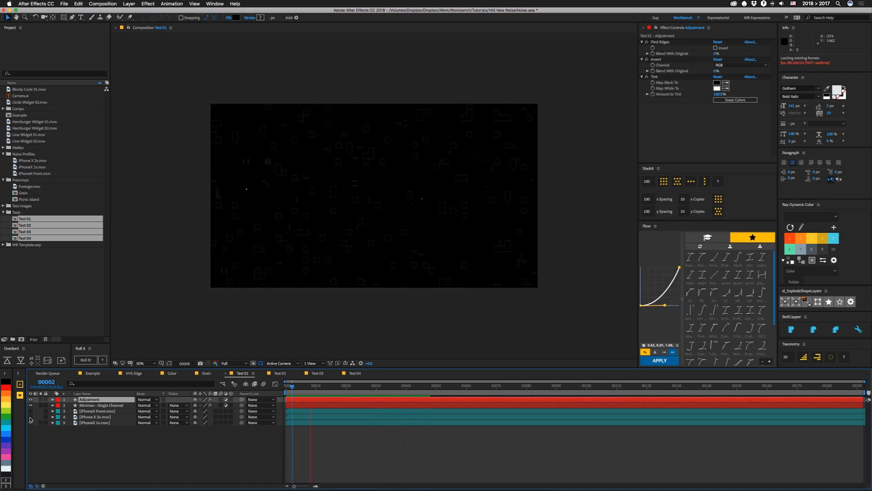
# Step: Leave iPhoneX 1x as the only visible footage layer, preview it and scrub Test 01 to frame 91
pyautogui.click(30, 422)
pyautogui.press('space')
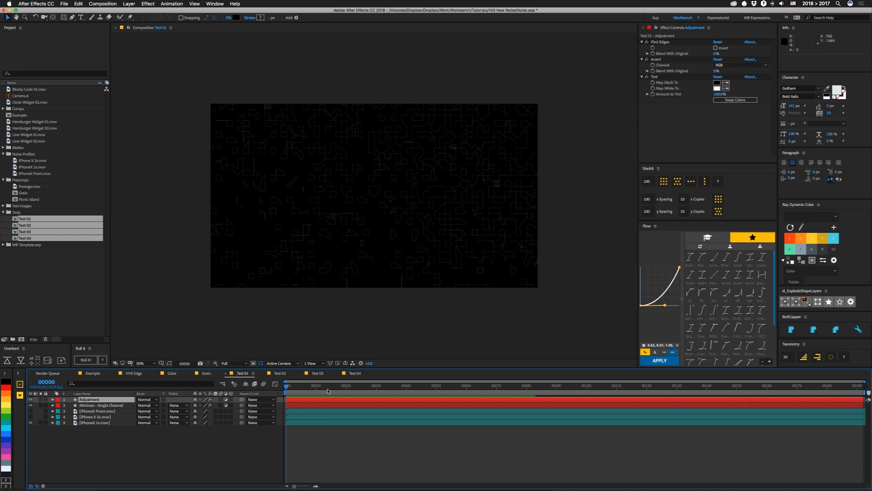
pyautogui.moveTo(314, 386); pyautogui.dragTo(548, 410)
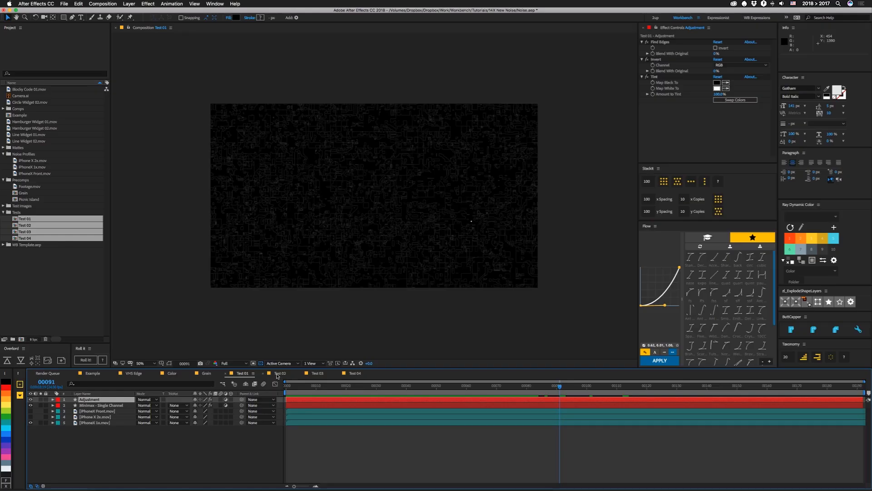
# Step: Open the Test 02 composition at frame 17 and examine the effect settings of its Minimax layer
pyautogui.click(278, 374)
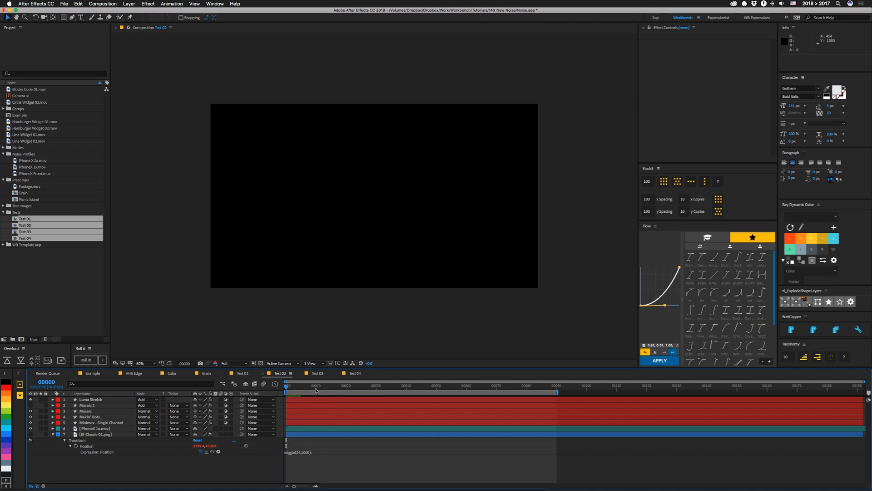
pyautogui.click(336, 390)
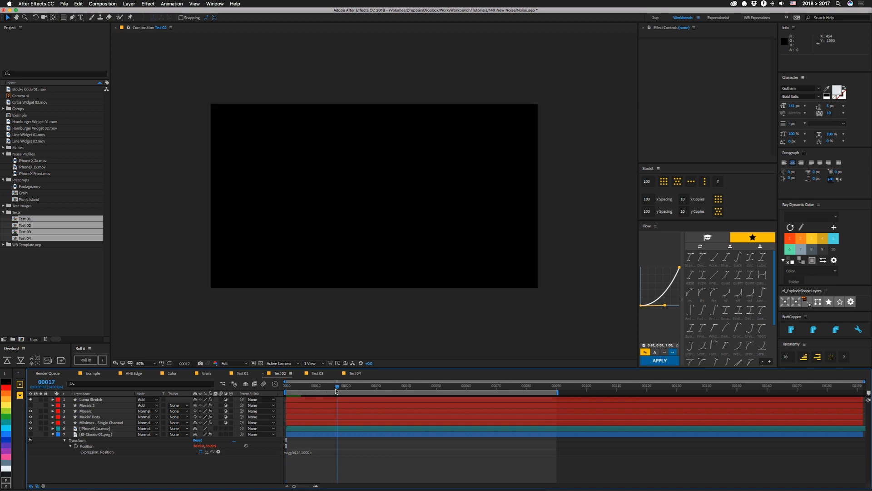
pyautogui.click(93, 423)
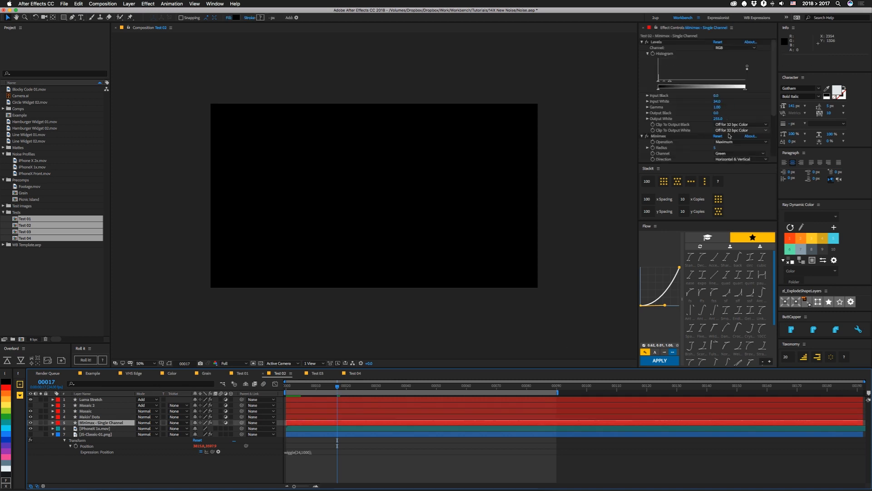
pyautogui.scroll(-3, 695, 130)
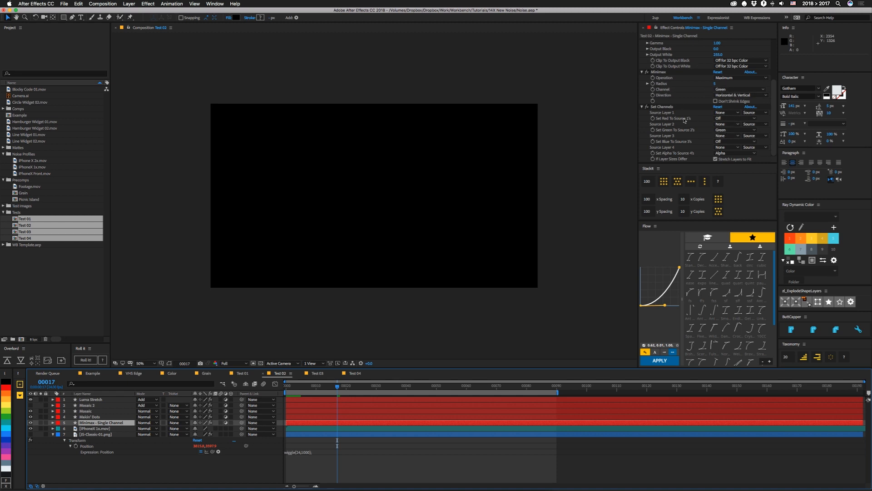
# Step: Examine the effects of the Makin' Dots, Mosaic and Luma Stretch layers in Test 02 and preview the animation
pyautogui.press('super+Up')
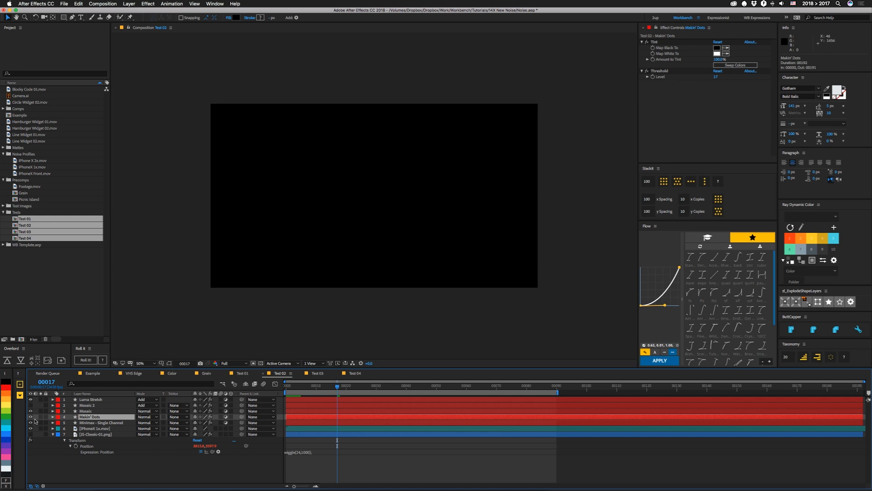
pyautogui.press('super+Up')
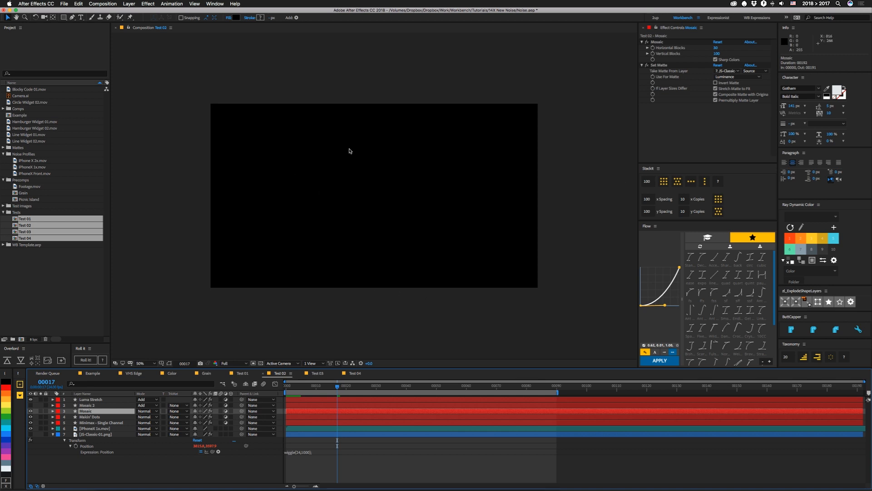
pyautogui.press('space')
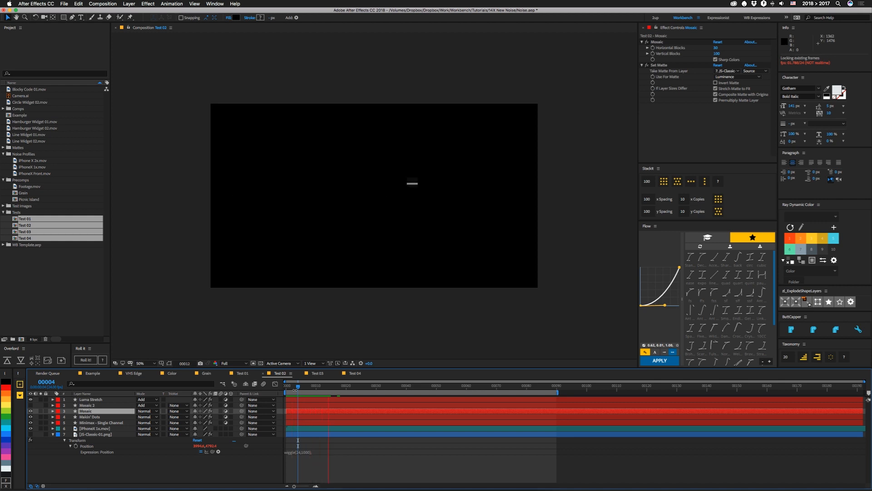
pyautogui.press('space')
pyautogui.click(90, 399)
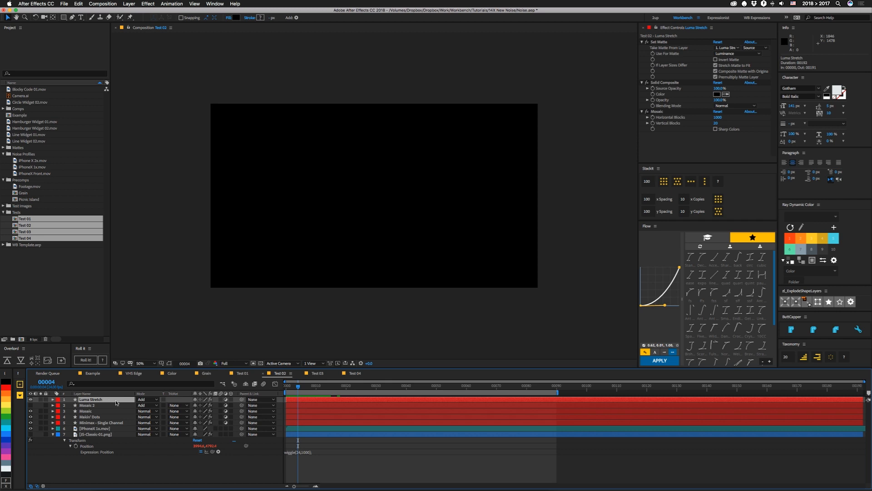
pyautogui.moveTo(299, 386)
pyautogui.mouseDown()
pyautogui.moveTo(319, 390)
pyautogui.moveTo(305, 389)
pyautogui.mouseUp()
# Step: Open the Test 03 composition, inspect the Levels effect on its See layer and toggle that layer's visibility off and on
pyautogui.click(318, 373)
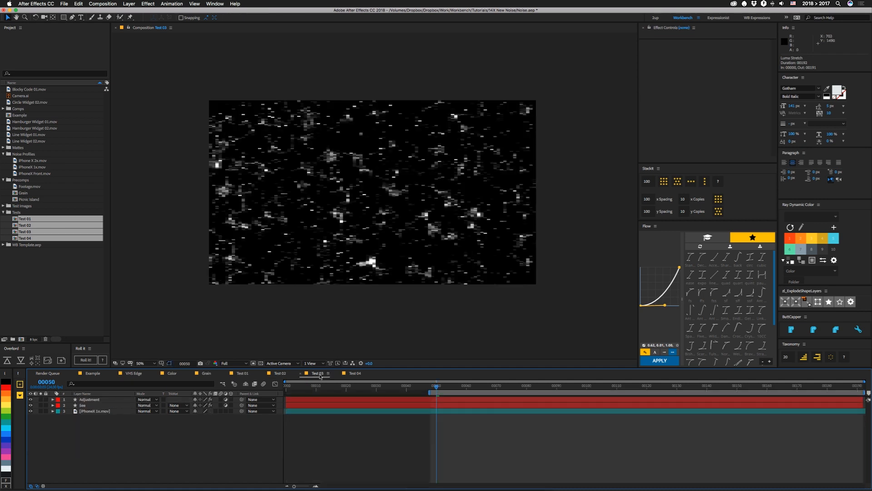
pyautogui.click(90, 406)
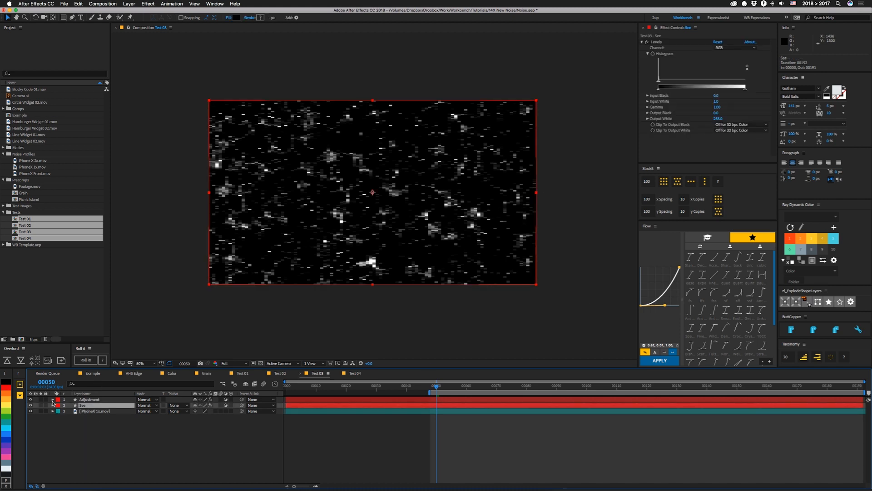
pyautogui.click(31, 406)
pyautogui.click(31, 405)
# Step: Examine the effect stack of the Adjustment layer in Test 03 and preview the composition
pyautogui.click(318, 400)
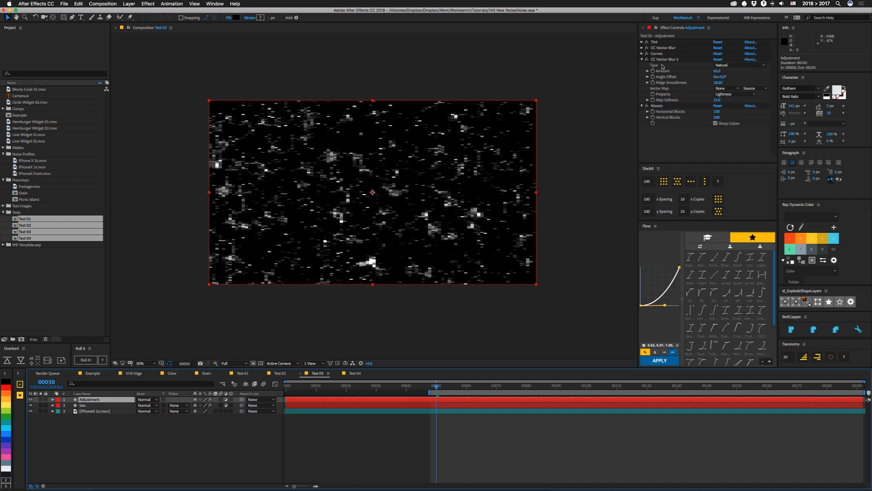
pyautogui.click(642, 53)
pyautogui.click(642, 42)
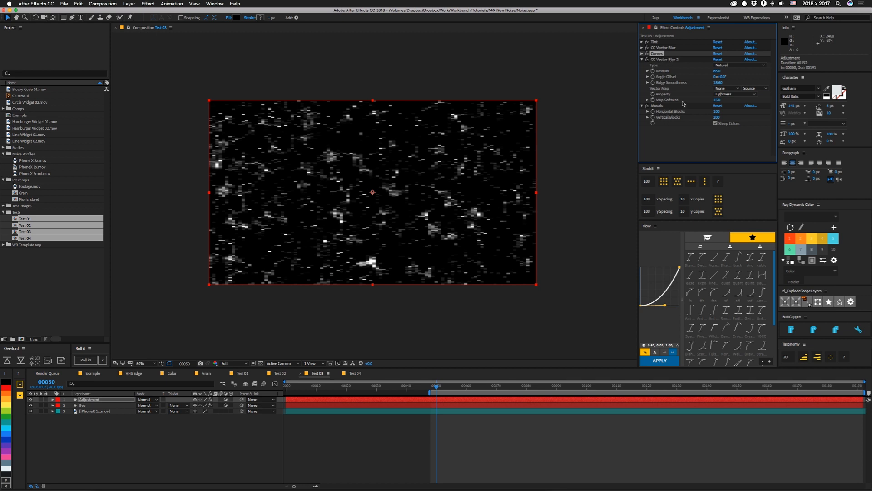
pyautogui.press('space')
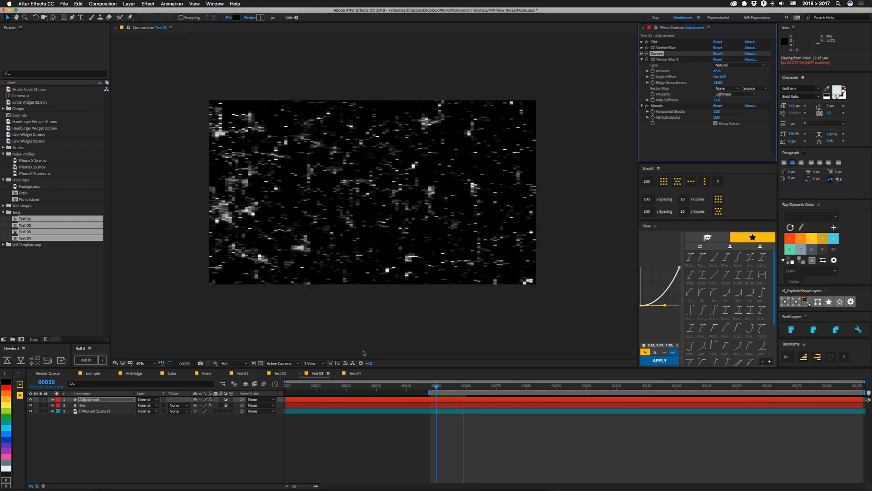
# Step: Open the Test 04 composition, compare the effects on its See and Adjustment layers and preview the animation
pyautogui.press('space')
pyautogui.click(355, 373)
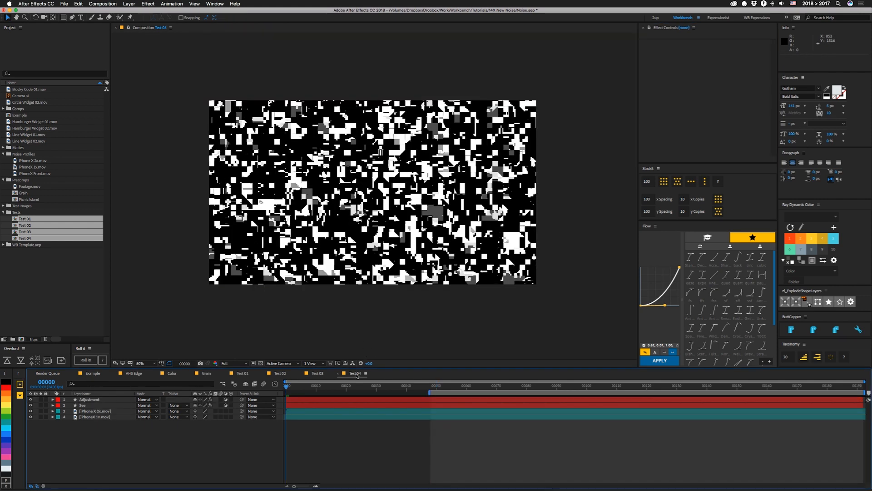
pyautogui.click(81, 405)
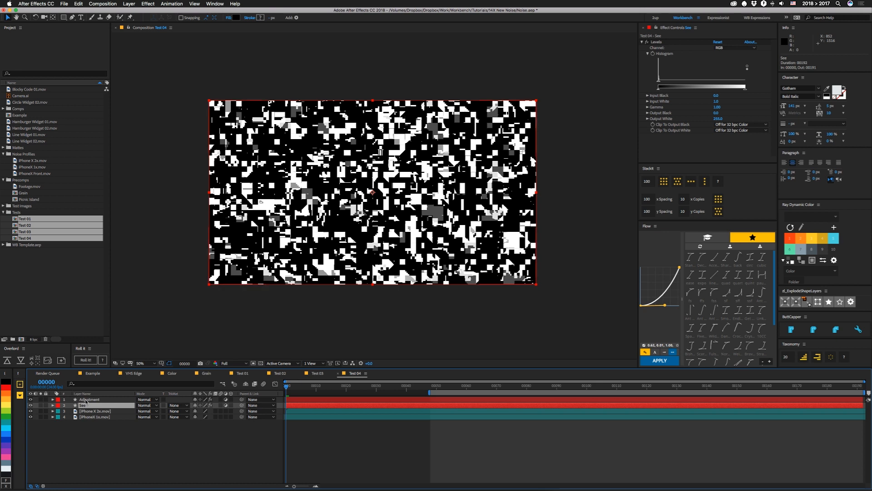
pyautogui.click(86, 400)
pyautogui.click(81, 405)
pyautogui.click(89, 400)
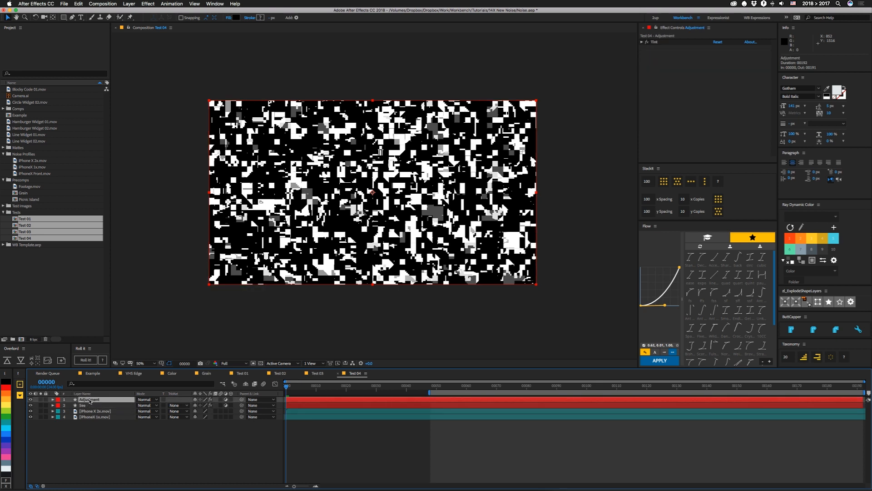
pyautogui.press('space')
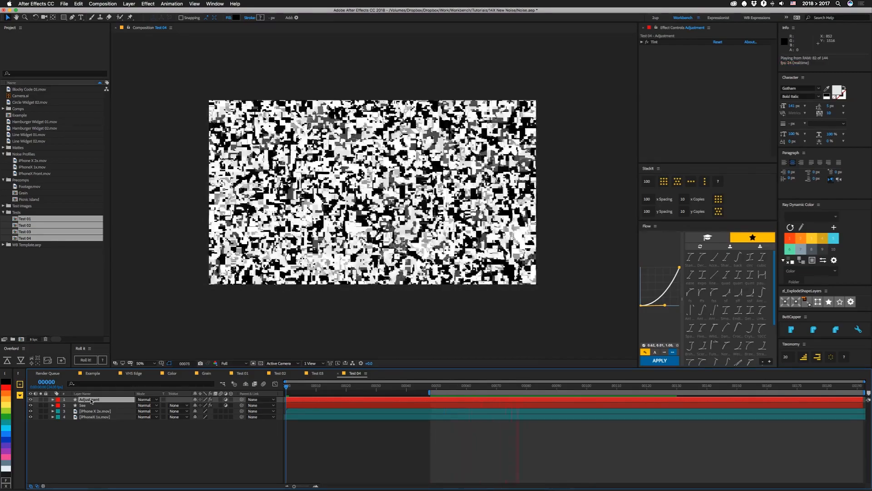
pyautogui.press('space')
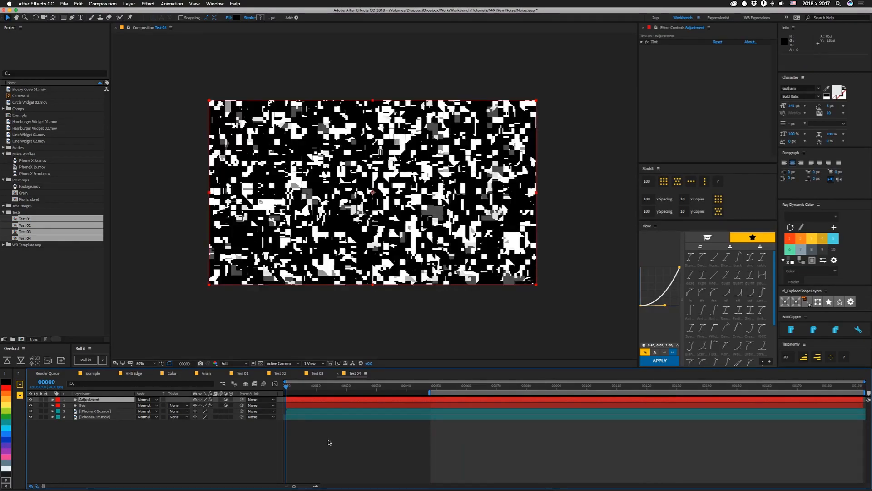
# Step: Preview the Example composition and examine its Adjustment layer's effects, from Set Matte and Fast Box Blur through Levels and Hue/Saturation
pyautogui.click(92, 373)
pyautogui.press('space')
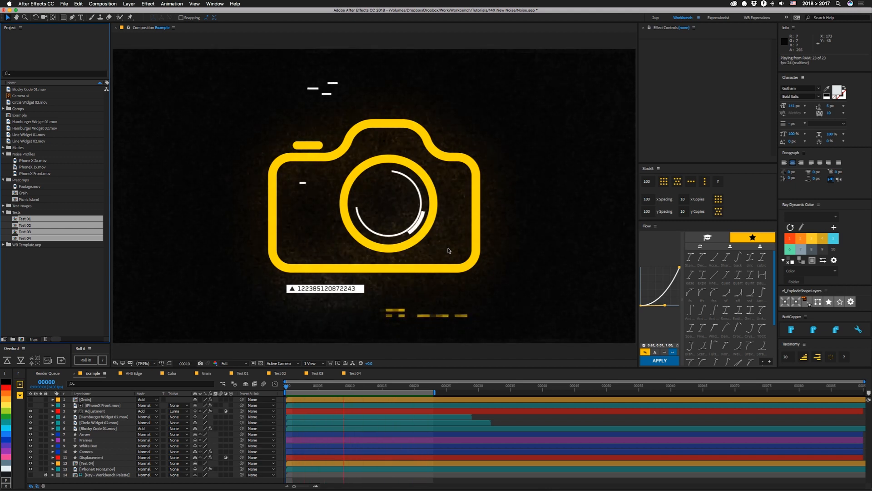
pyautogui.click(93, 411)
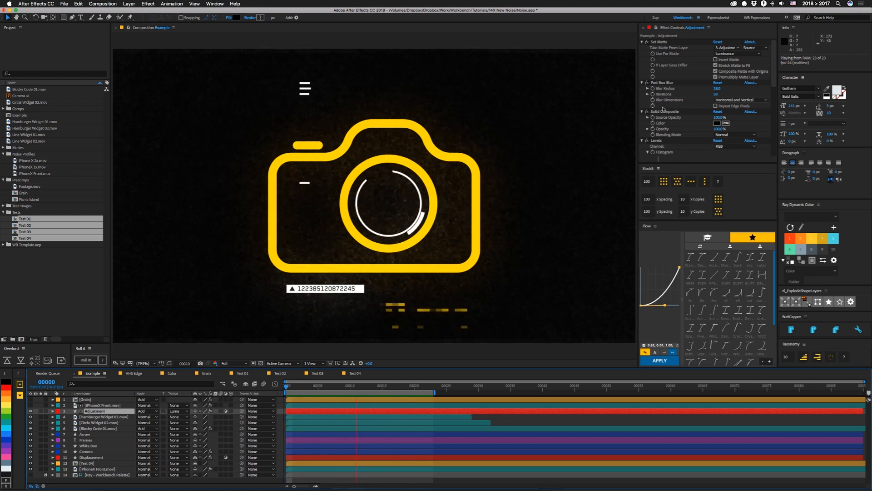
pyautogui.scroll(-3, 686, 142)
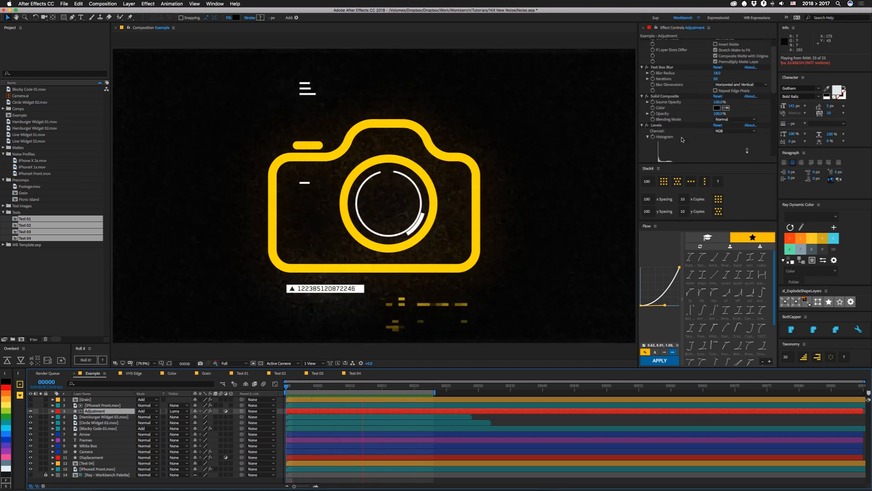
pyautogui.scroll(-4, 681, 118)
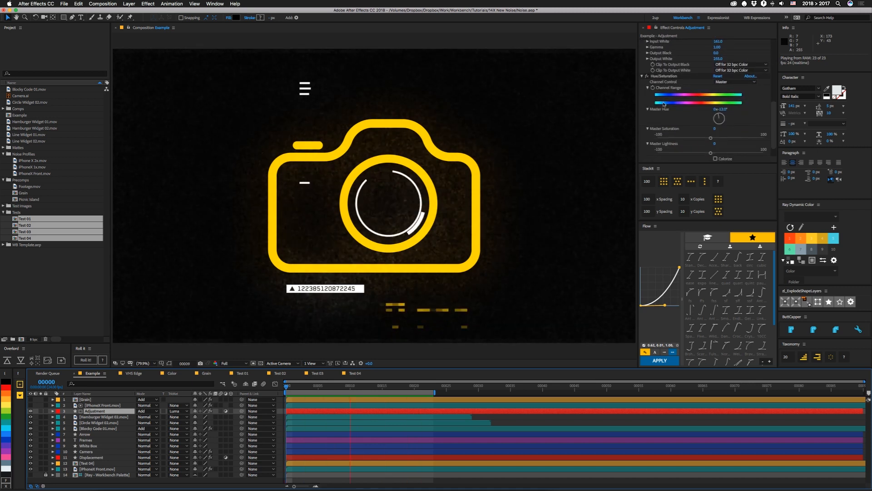
pyautogui.scroll(4, 695, 113)
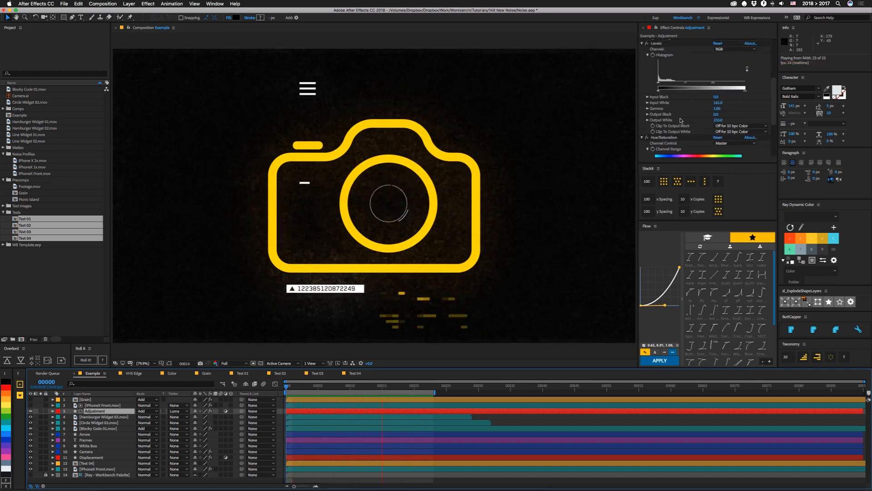
pyautogui.scroll(-1, 698, 158)
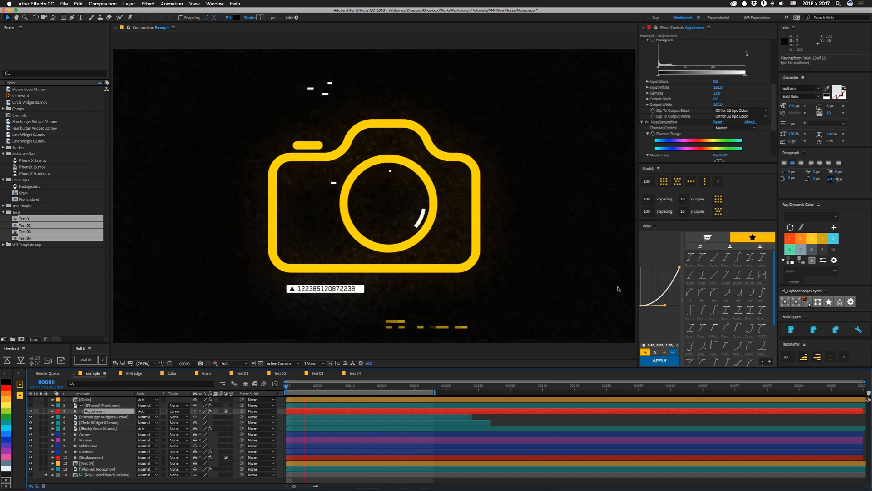
pyautogui.press('=')
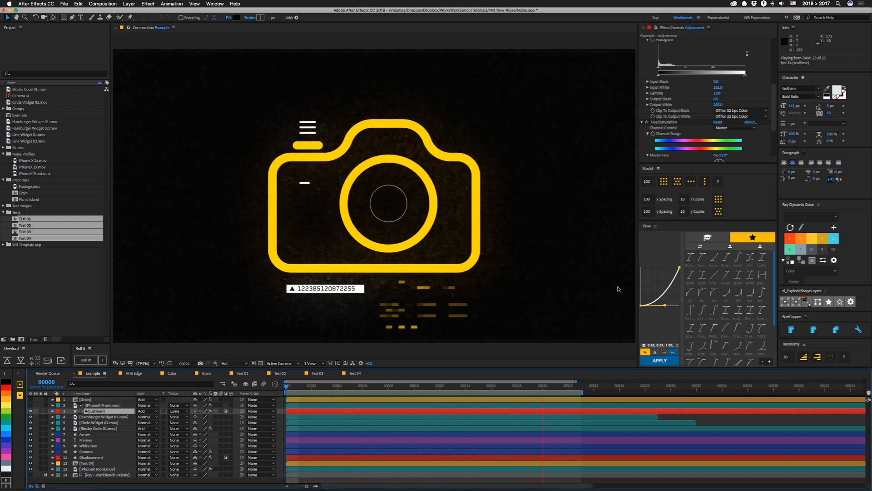